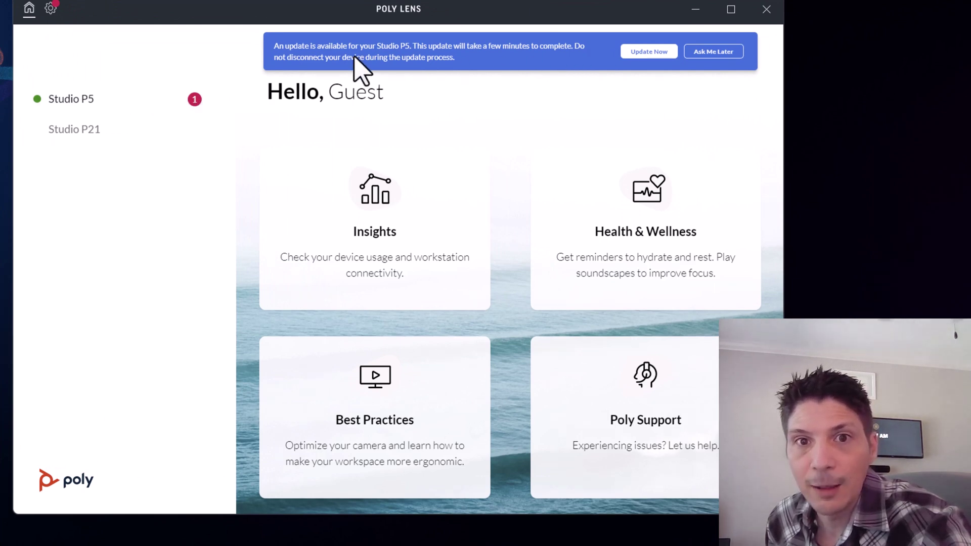
- Install the Studio P5 software update to 100% and dismiss the completion summary
{"action": "left_click", "coordinate": [645, 52]}
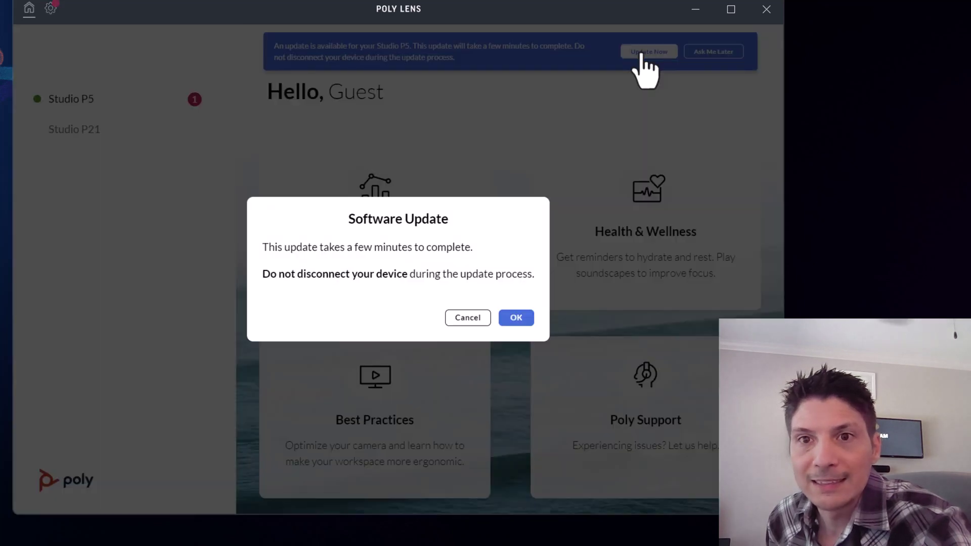
{"action": "left_click", "coordinate": [525, 324]}
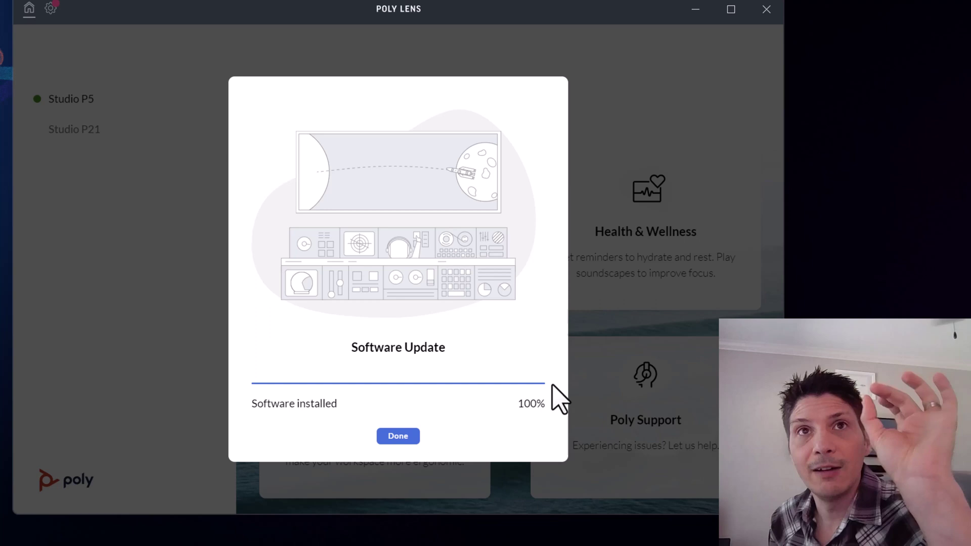
{"action": "left_click", "coordinate": [398, 437]}
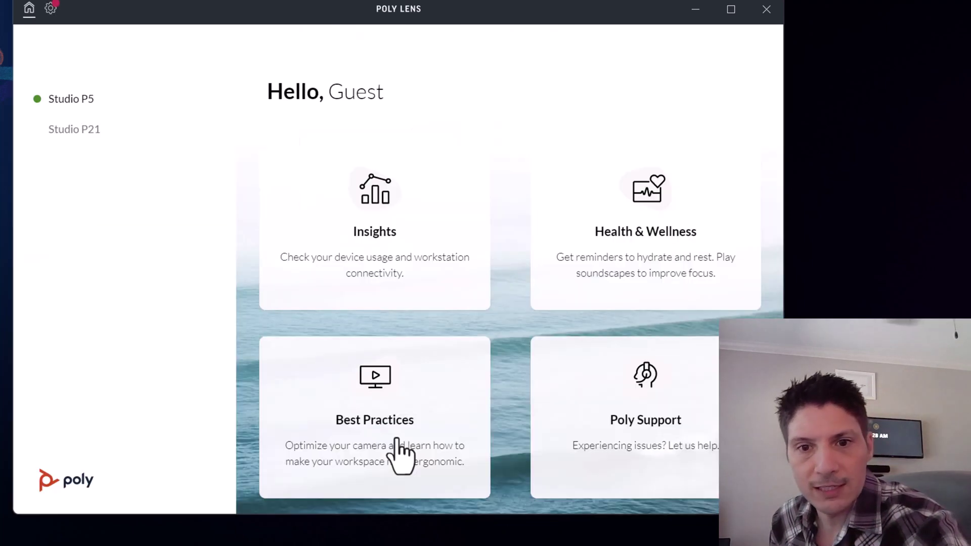
- Open the Studio P5 Controls tab and turn on its live camera preview
{"action": "left_click", "coordinate": [84, 99]}
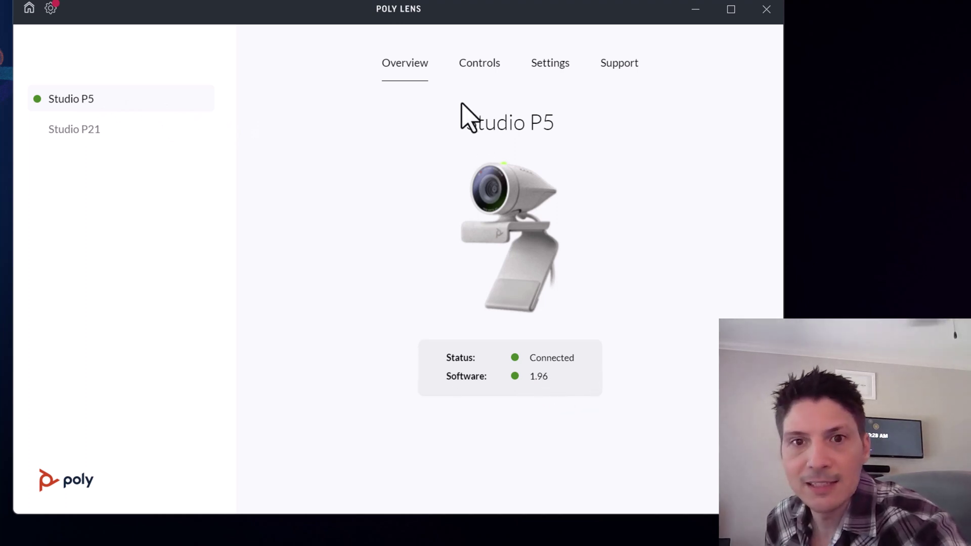
{"action": "left_click", "coordinate": [469, 65]}
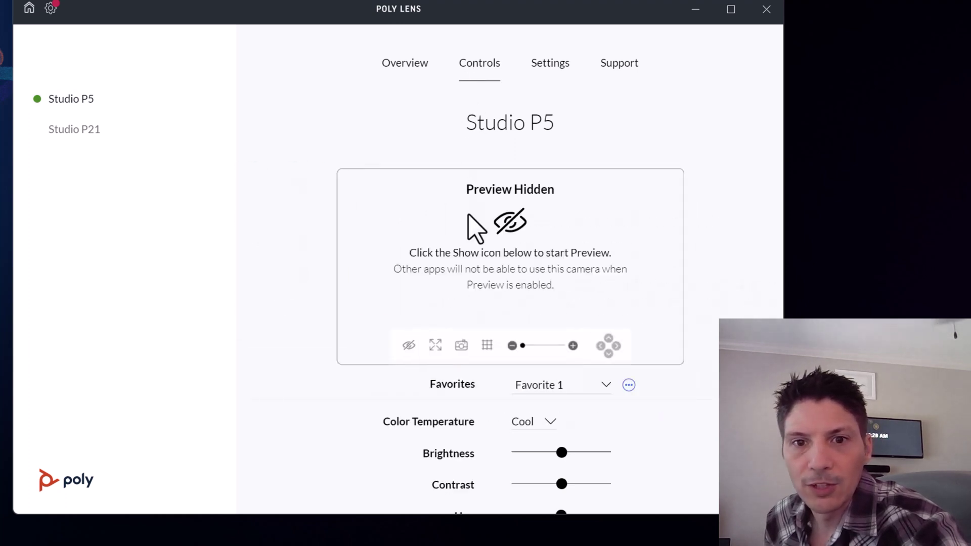
{"action": "left_click", "coordinate": [409, 348]}
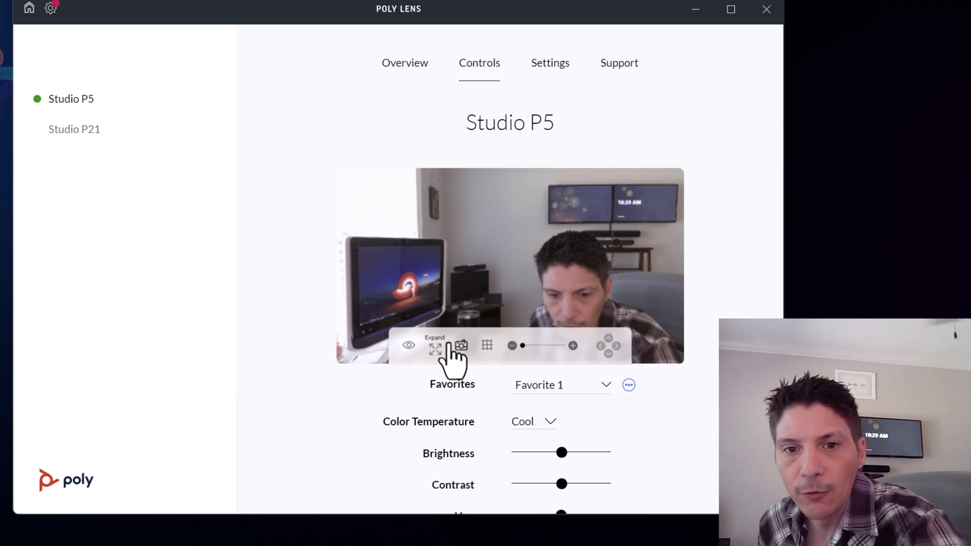
- Zoom the Studio P5 in, tilt down and up, zoom back out, keeping preset Favorite 1
{"action": "left_click", "coordinate": [573, 344]}
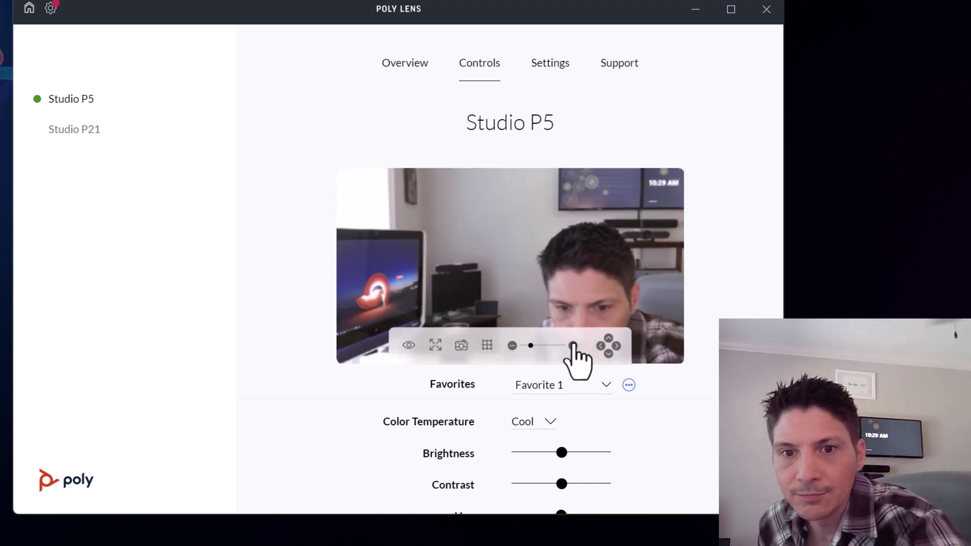
{"action": "left_click", "coordinate": [572, 344]}
{"action": "left_click", "coordinate": [573, 344]}
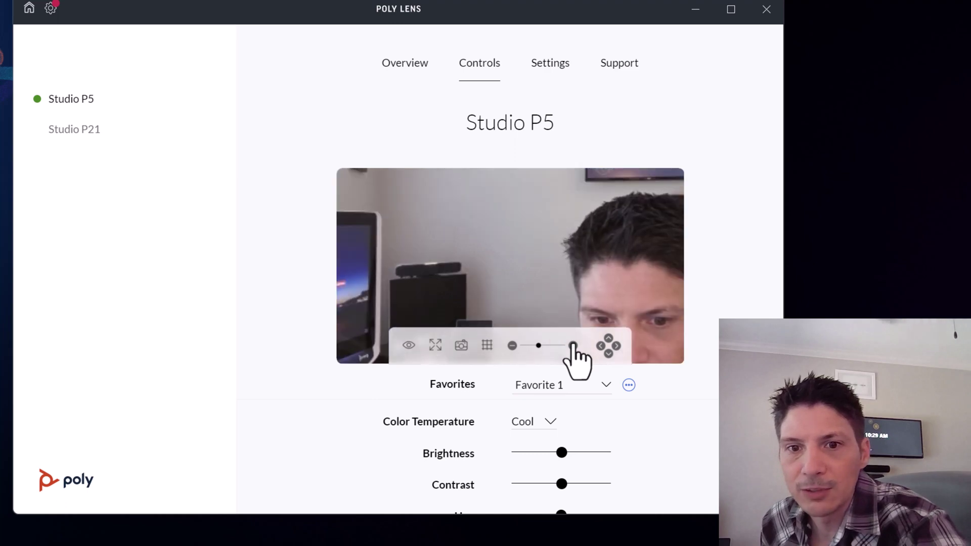
{"action": "left_click", "coordinate": [614, 346]}
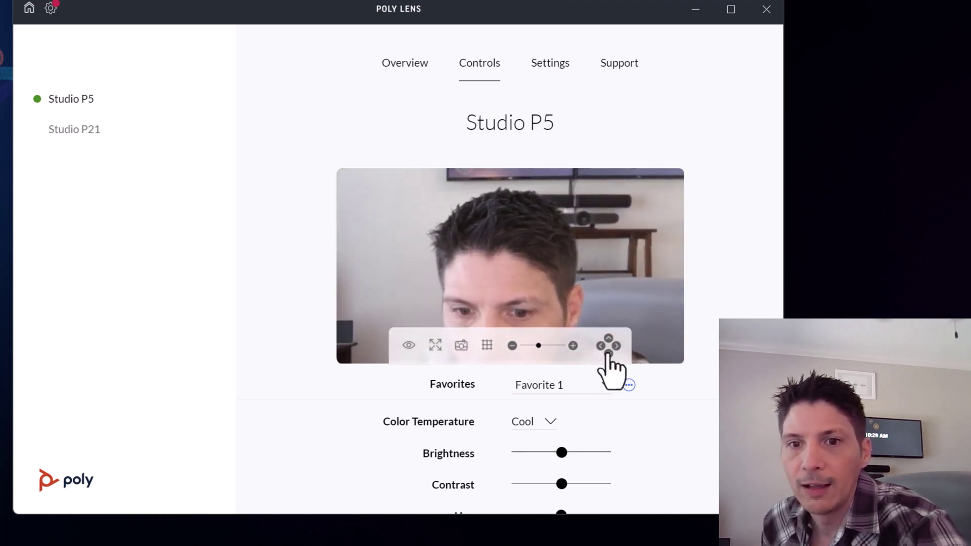
{"action": "left_click", "coordinate": [608, 353]}
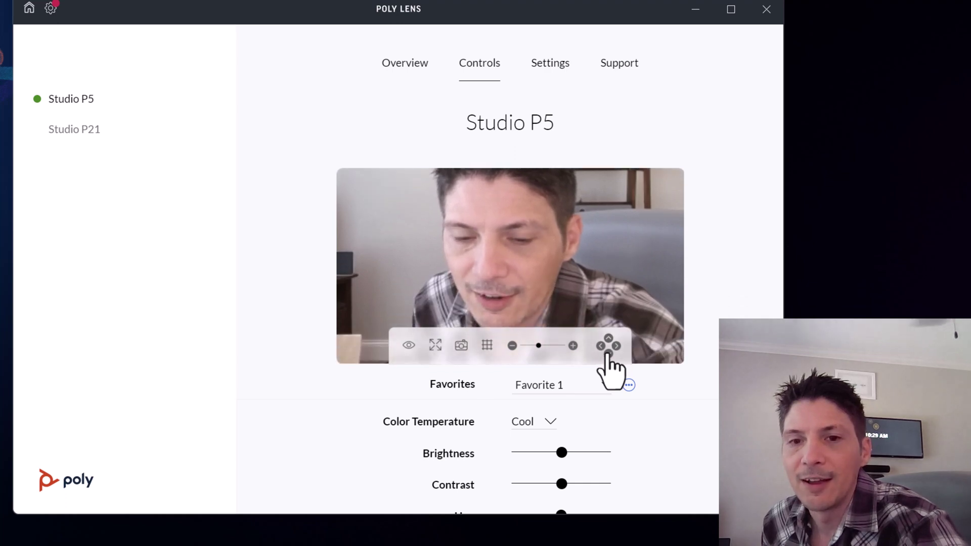
{"action": "left_click", "coordinate": [608, 338]}
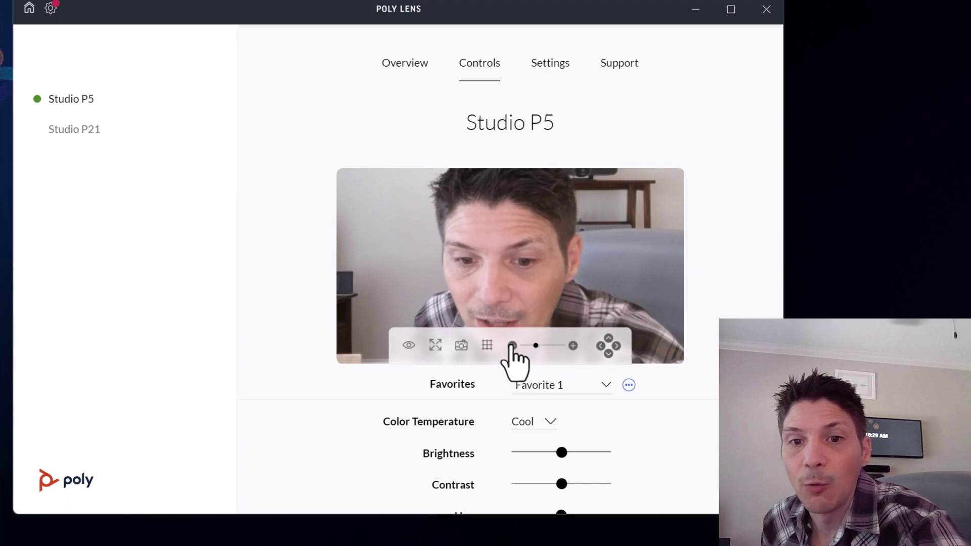
{"action": "left_click", "coordinate": [512, 345]}
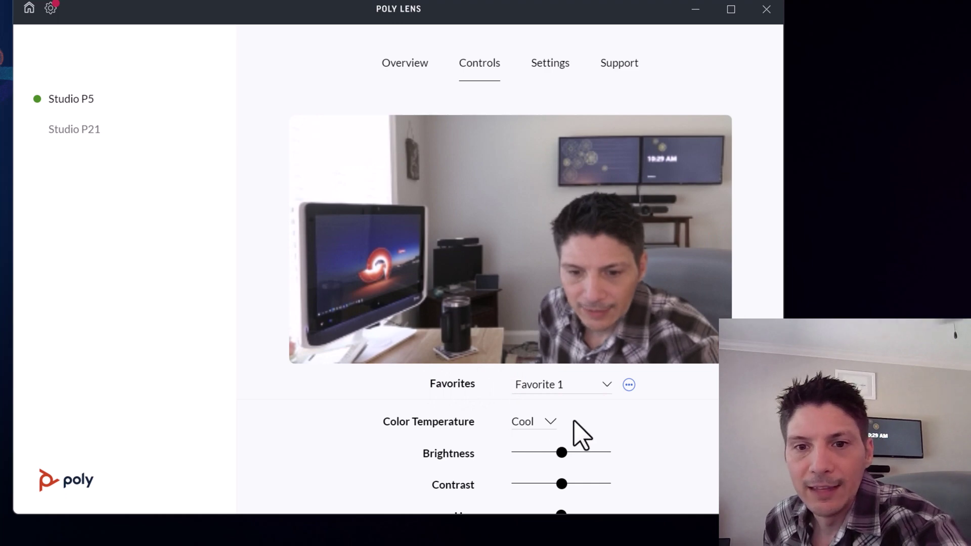
{"action": "left_click", "coordinate": [604, 385]}
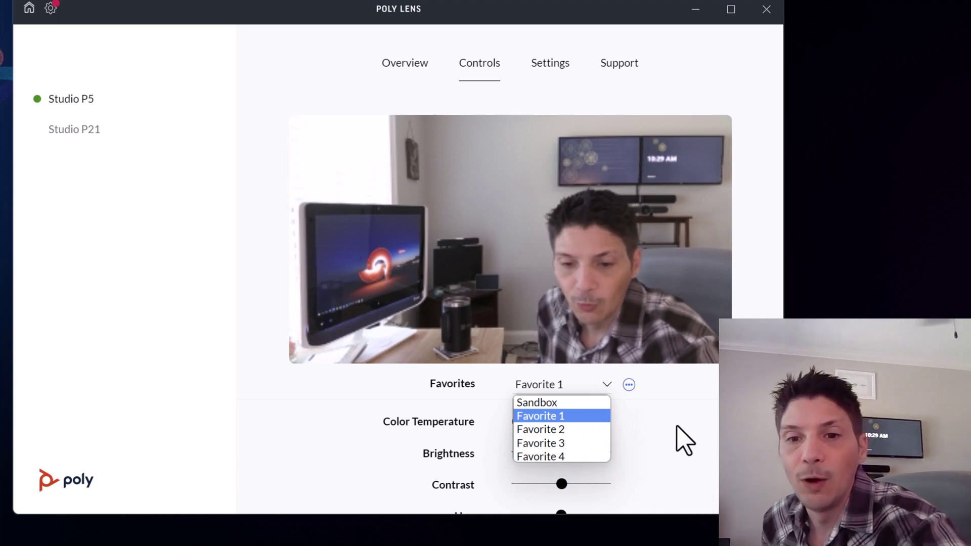
{"action": "left_click", "coordinate": [675, 445]}
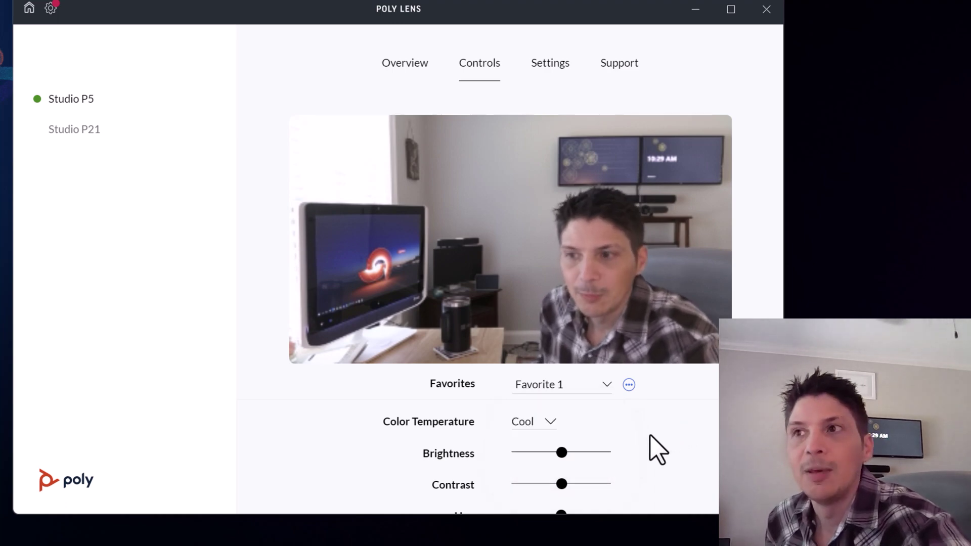
- Review the camera sliders and colour temperature choices, then go to the Studio P5 Settings page
{"action": "scroll", "coordinate": [642, 450], "scroll_direction": "down", "scroll_amount": 5}
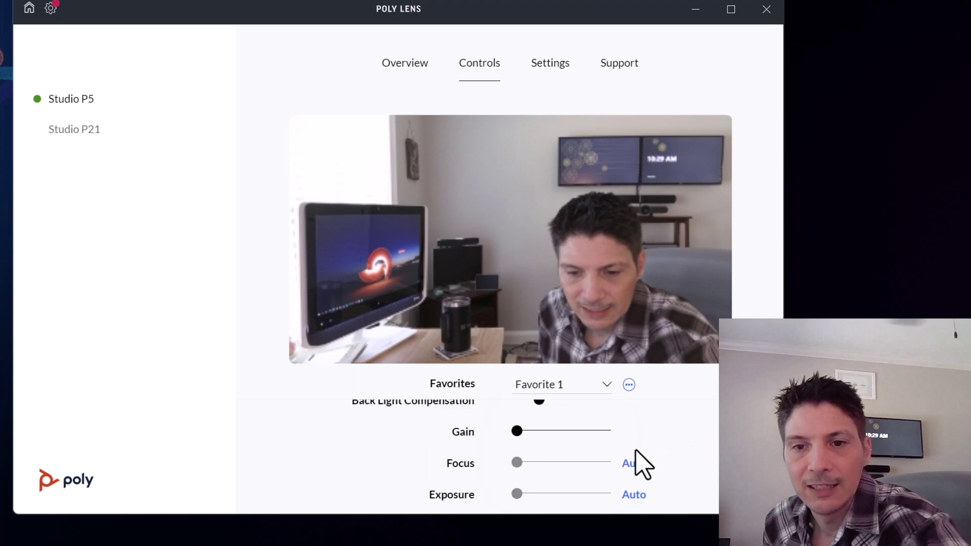
{"action": "scroll", "coordinate": [638, 458], "scroll_direction": "up", "scroll_amount": 5}
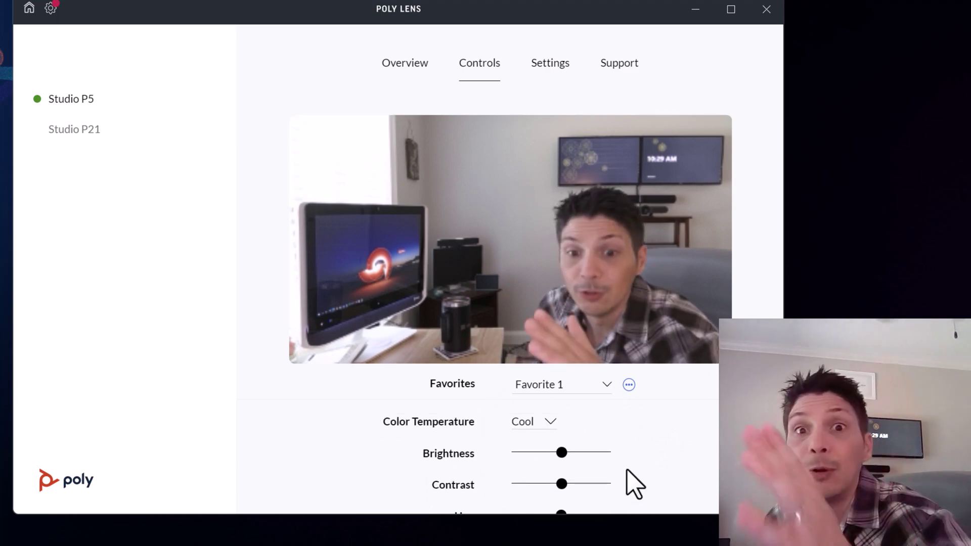
{"action": "scroll", "coordinate": [489, 446], "scroll_direction": "down", "scroll_amount": 5}
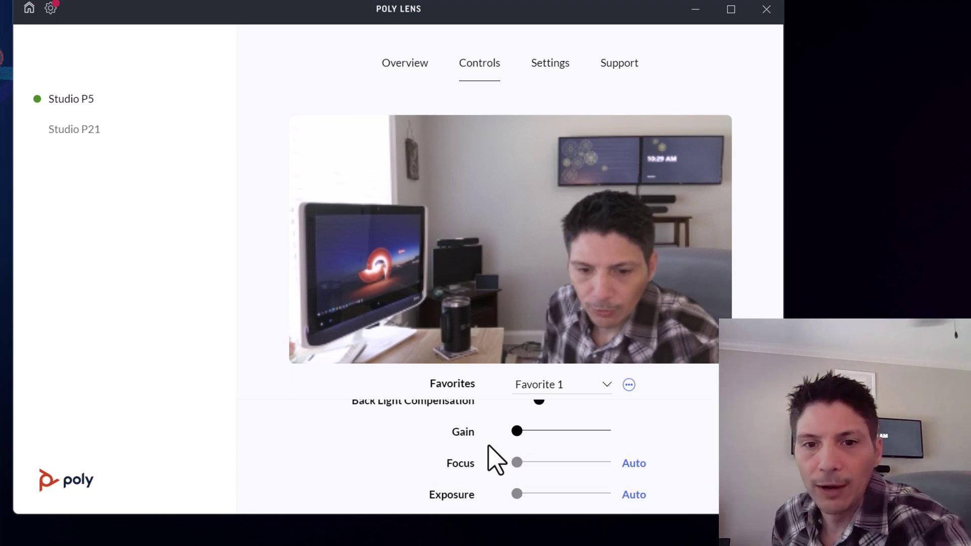
{"action": "scroll", "coordinate": [489, 446], "scroll_direction": "up", "scroll_amount": 5}
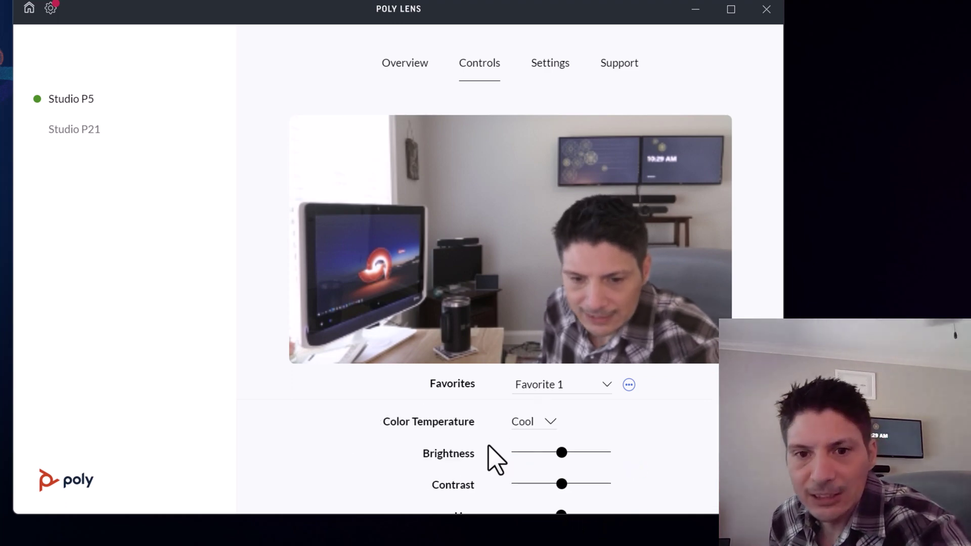
{"action": "left_click", "coordinate": [550, 424]}
{"action": "scroll", "coordinate": [621, 461], "scroll_direction": "down", "scroll_amount": 5}
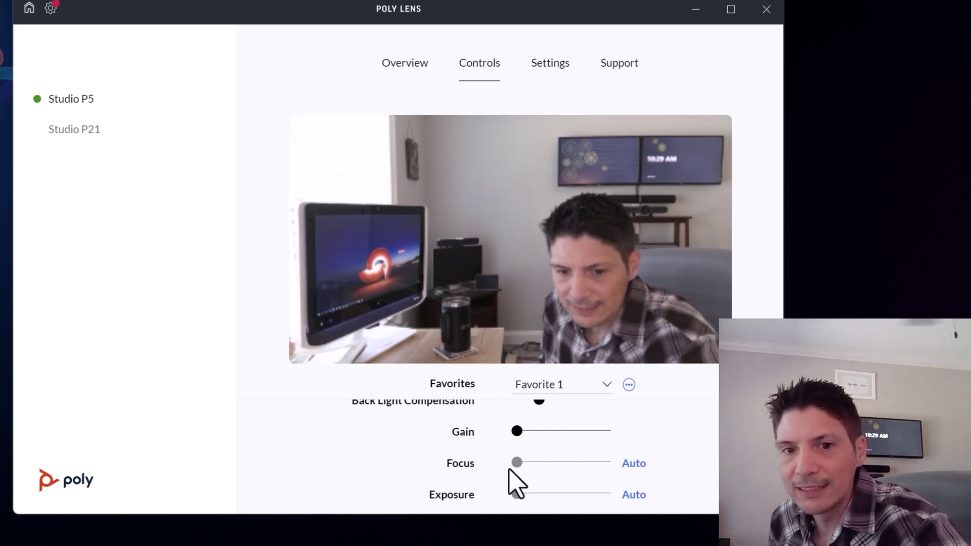
{"action": "scroll", "coordinate": [509, 471], "scroll_direction": "up", "scroll_amount": 5}
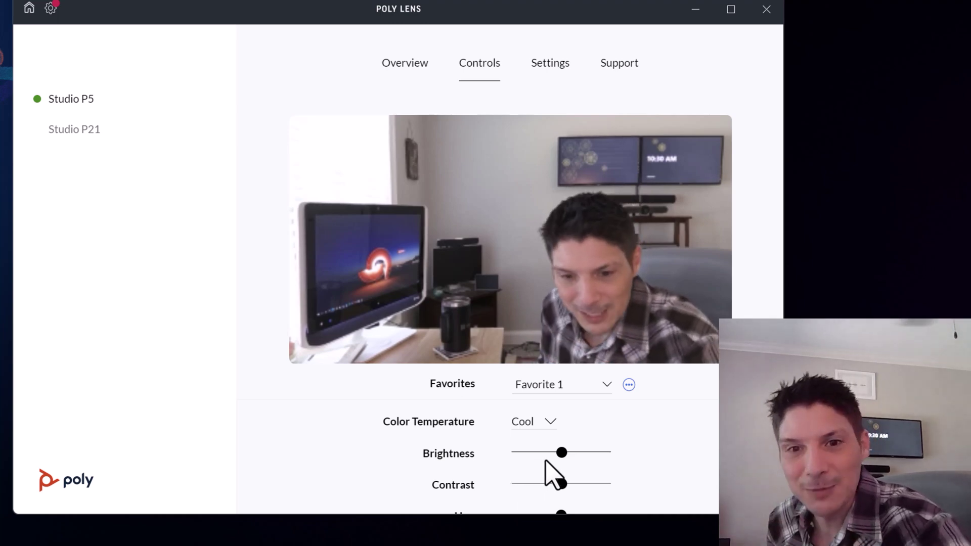
{"action": "scroll", "coordinate": [592, 448], "scroll_direction": "down", "scroll_amount": 5}
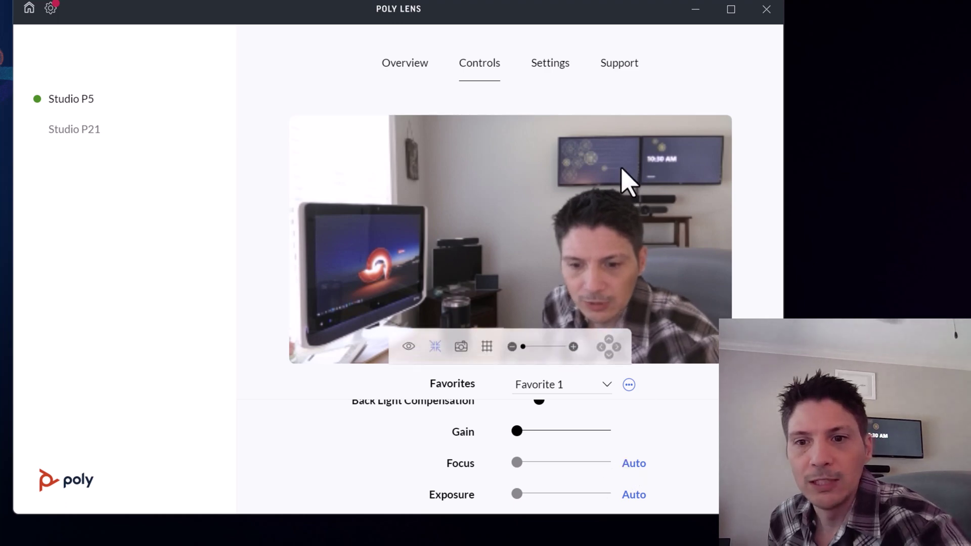
{"action": "scroll", "coordinate": [562, 455], "scroll_direction": "up", "scroll_amount": 5}
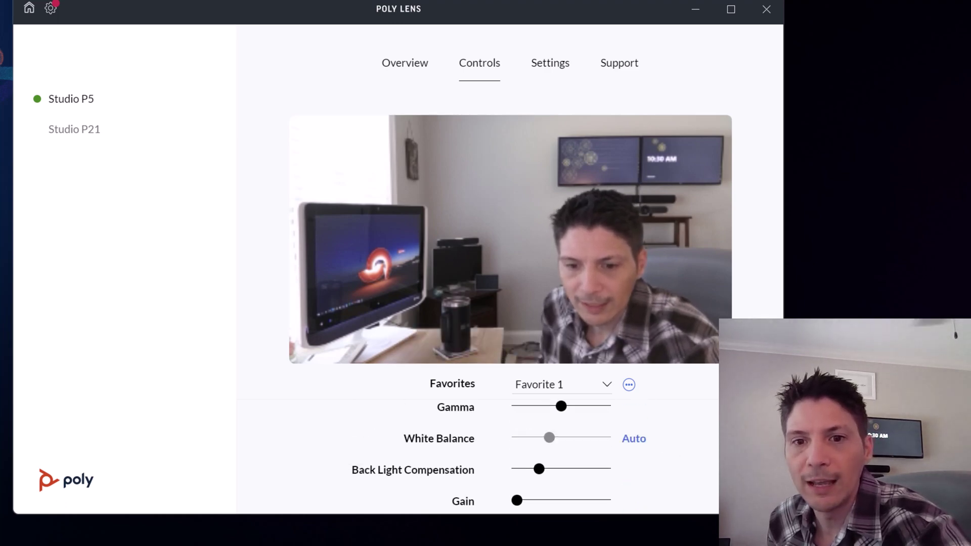
{"action": "left_click", "coordinate": [549, 65]}
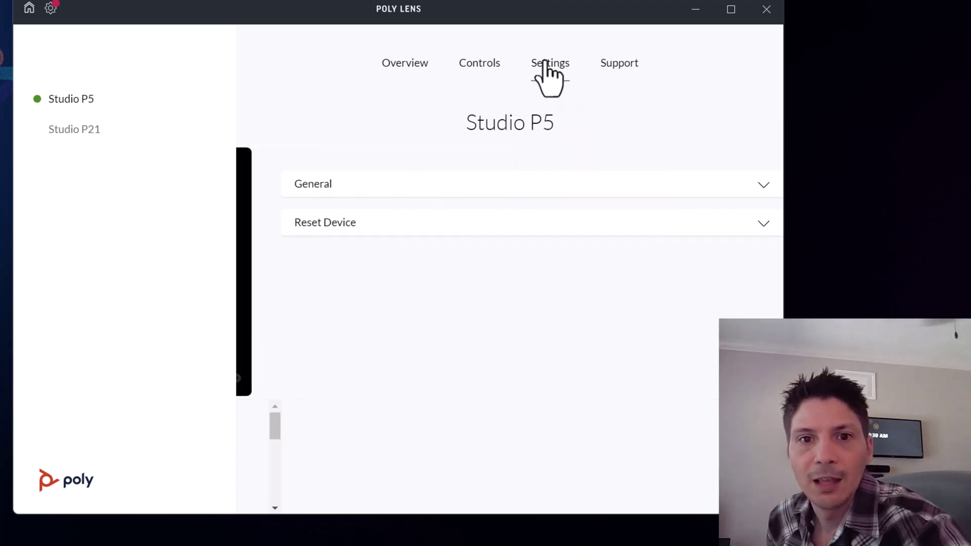
- Keep General anti-flicker at 60Hz, reveal Restore Defaults, then open the Studio P5 Support page
{"action": "left_click", "coordinate": [744, 188]}
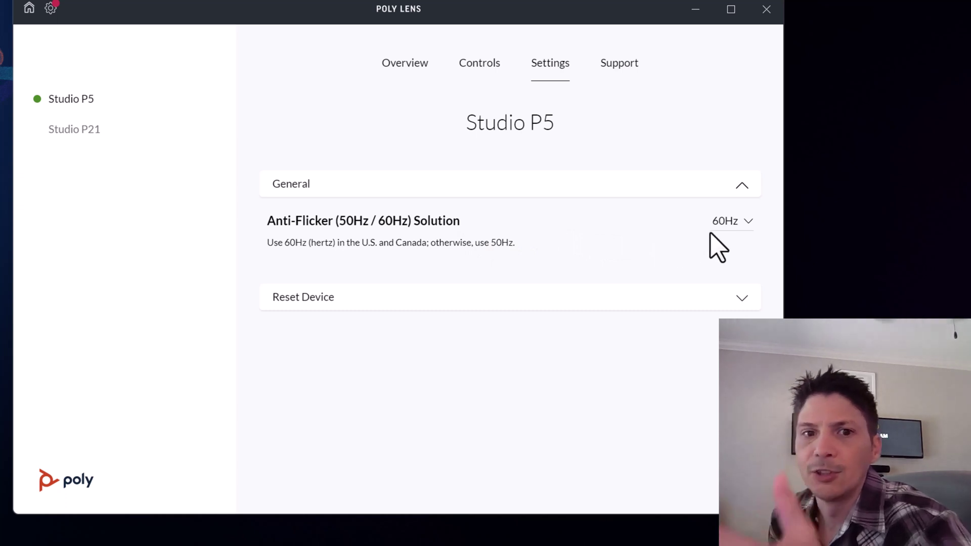
{"action": "left_click", "coordinate": [749, 221]}
{"action": "left_click", "coordinate": [751, 230]}
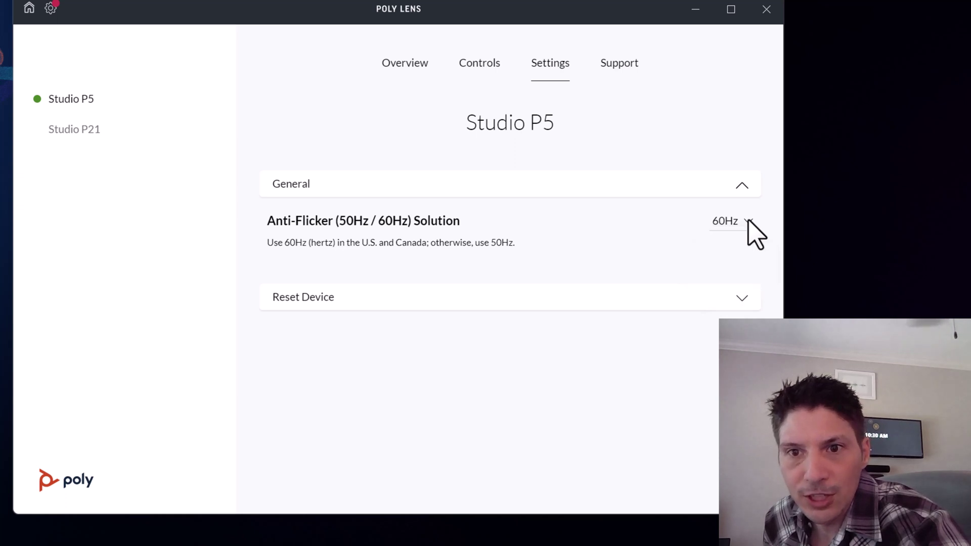
{"action": "left_click", "coordinate": [733, 299]}
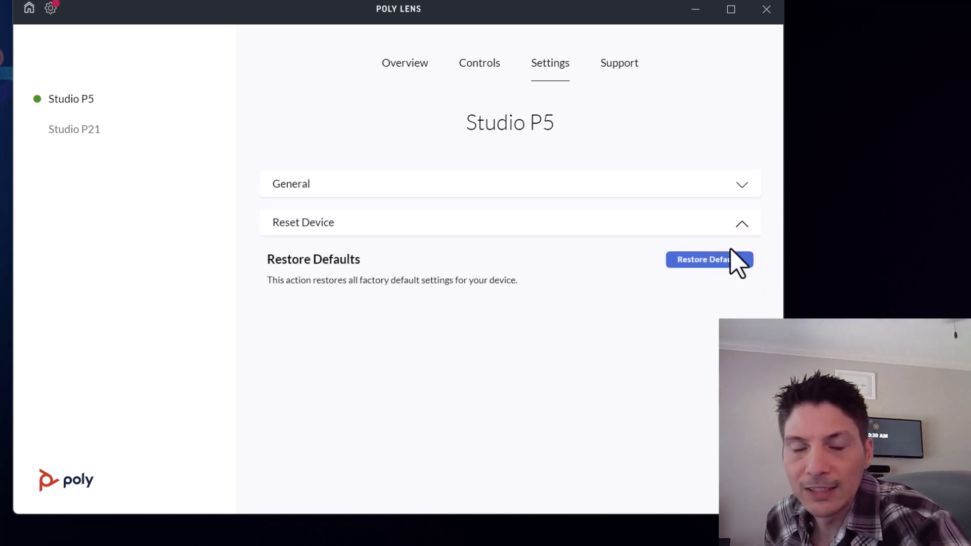
{"action": "left_click", "coordinate": [621, 65]}
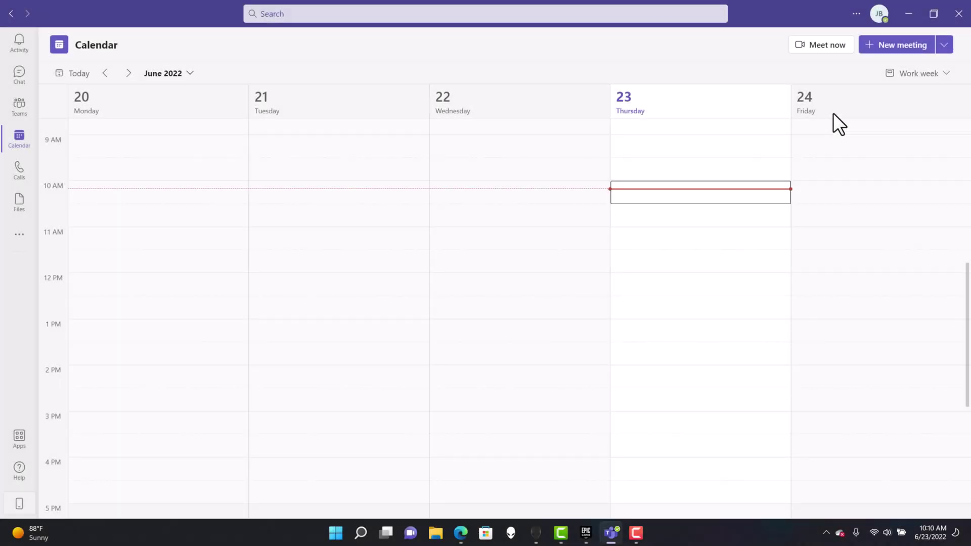
- Start an instant meeting with Meet now from the Teams Calendar
{"action": "left_click", "coordinate": [828, 47]}
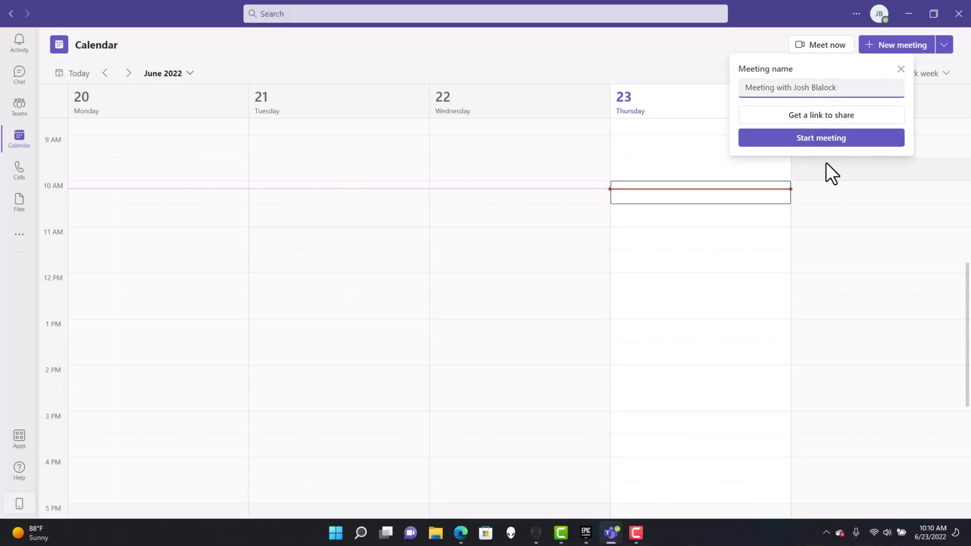
{"action": "left_click", "coordinate": [827, 139]}
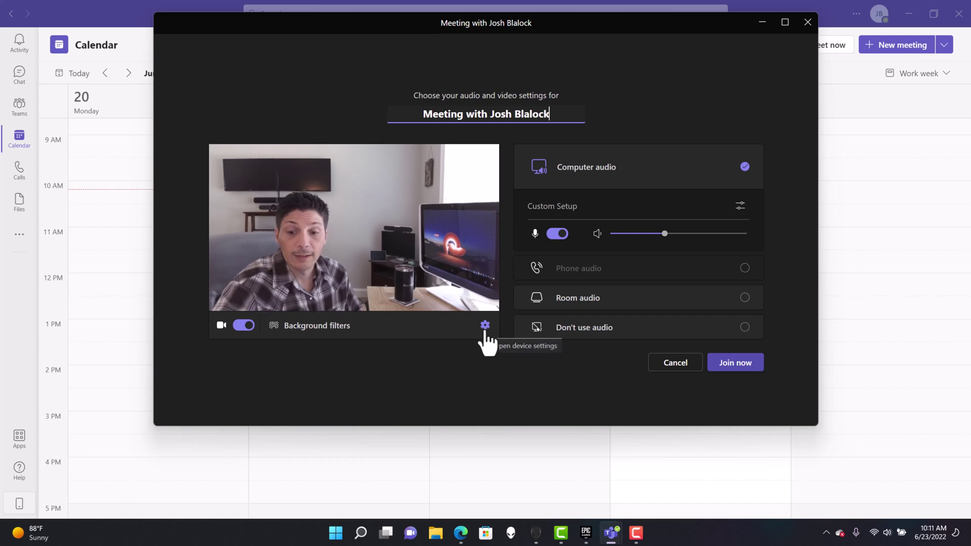
{"action": "left_click", "coordinate": [484, 328]}
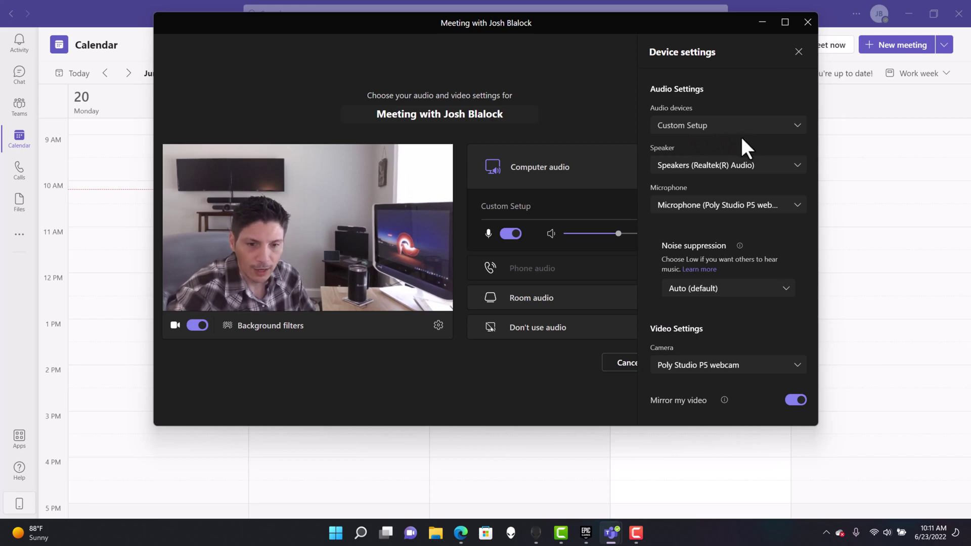
{"action": "left_click", "coordinate": [790, 166]}
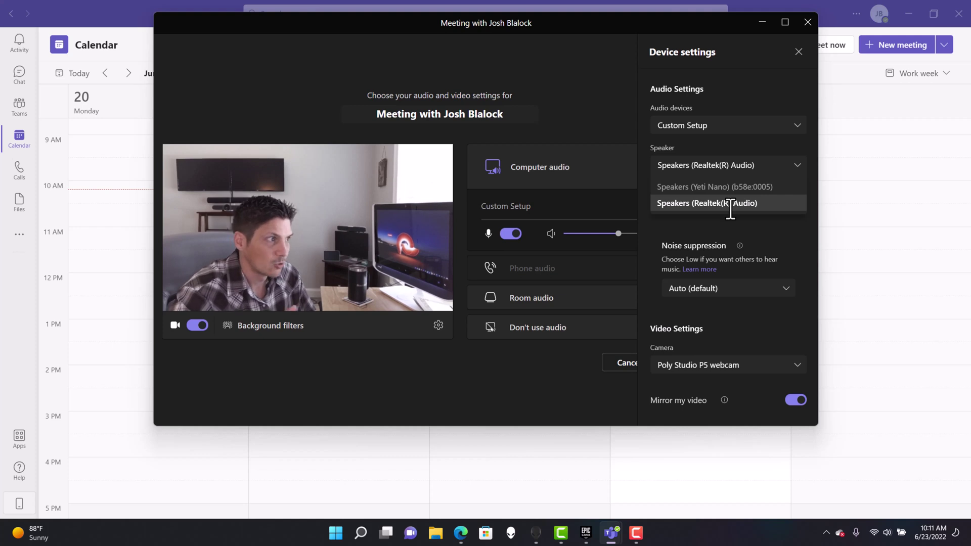
{"action": "left_click", "coordinate": [796, 172]}
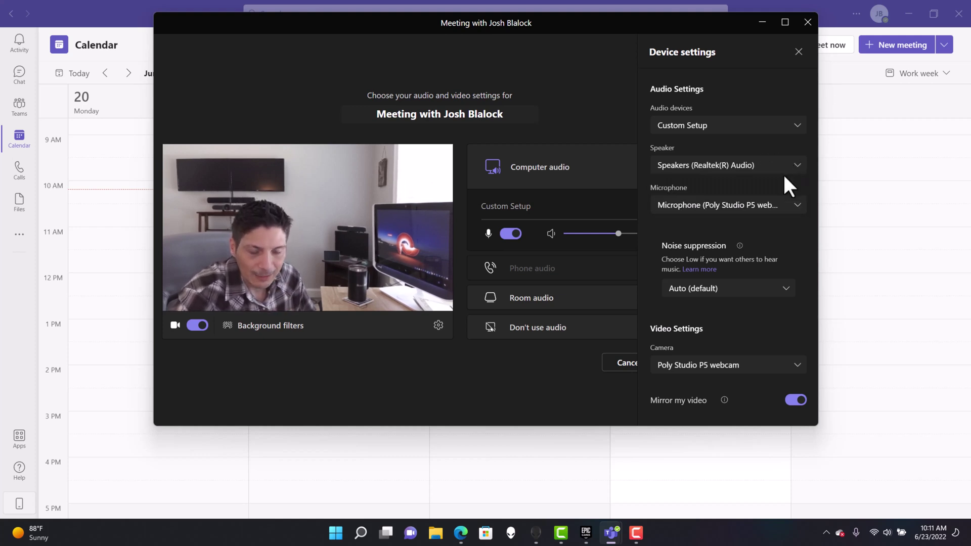
{"action": "left_click", "coordinate": [798, 206]}
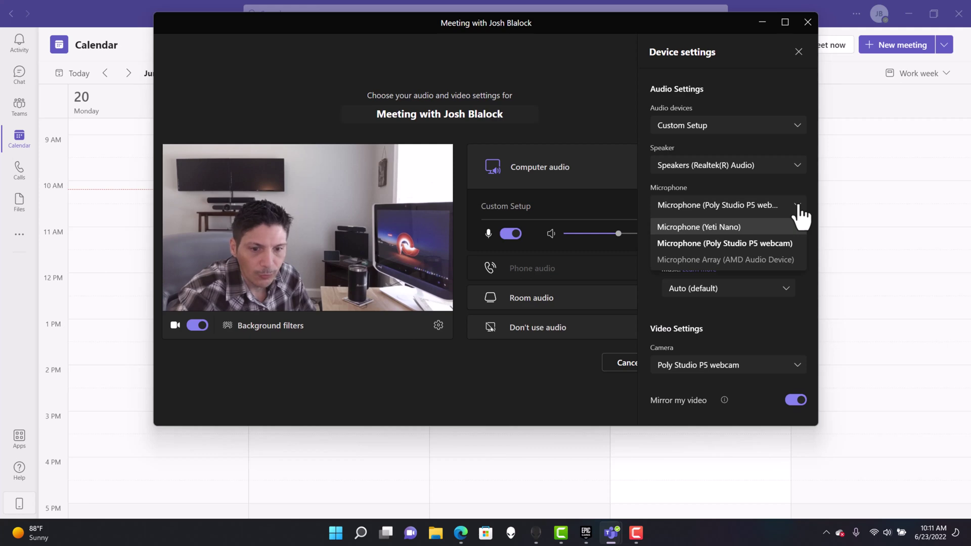
{"action": "left_click", "coordinate": [742, 243]}
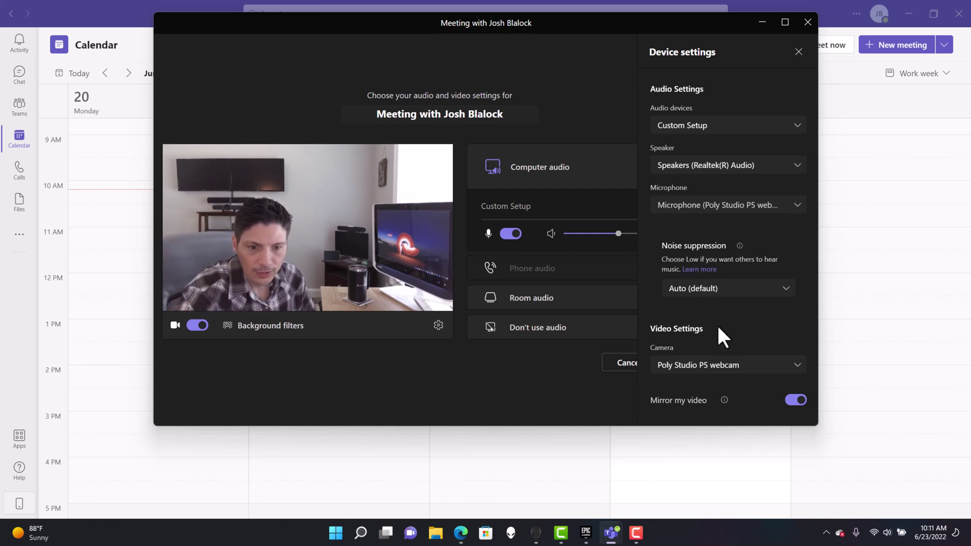
{"action": "left_click", "coordinate": [798, 51]}
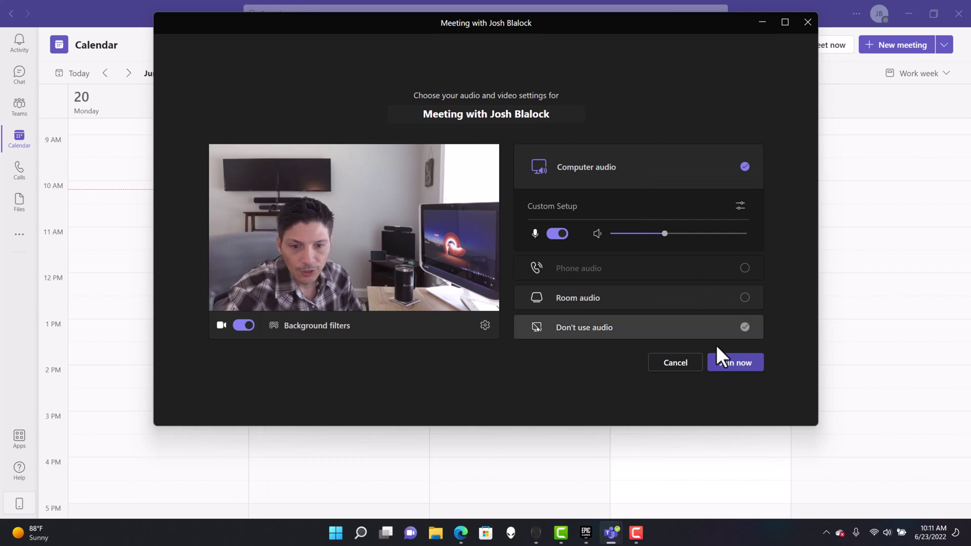
- Join the meeting, close the invite prompt, and maximize the meeting window
{"action": "left_click", "coordinate": [732, 363]}
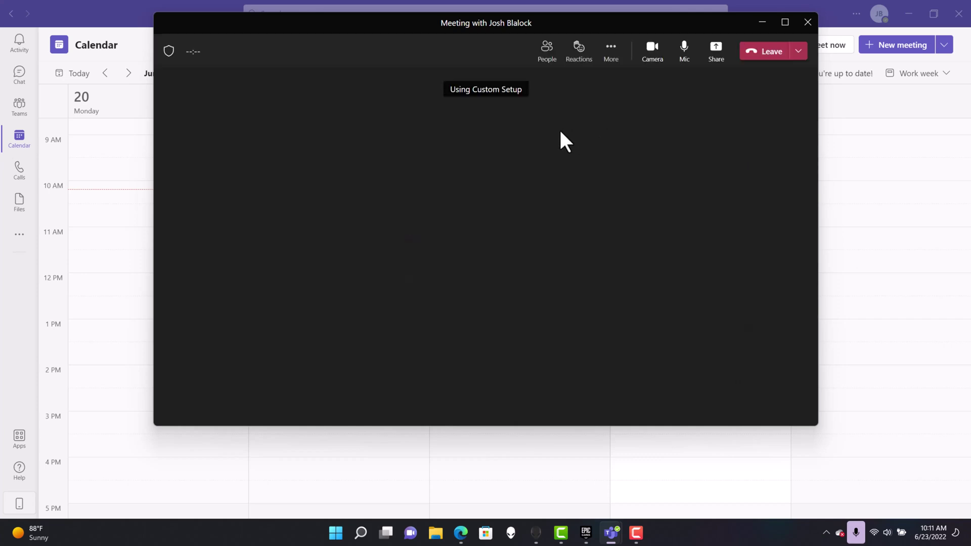
{"action": "left_click", "coordinate": [581, 178]}
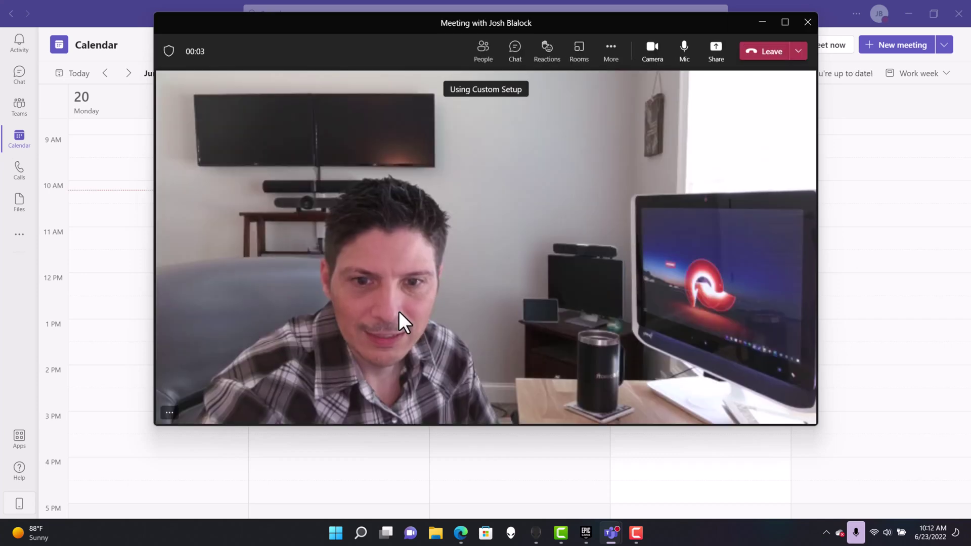
{"action": "left_click", "coordinate": [787, 25]}
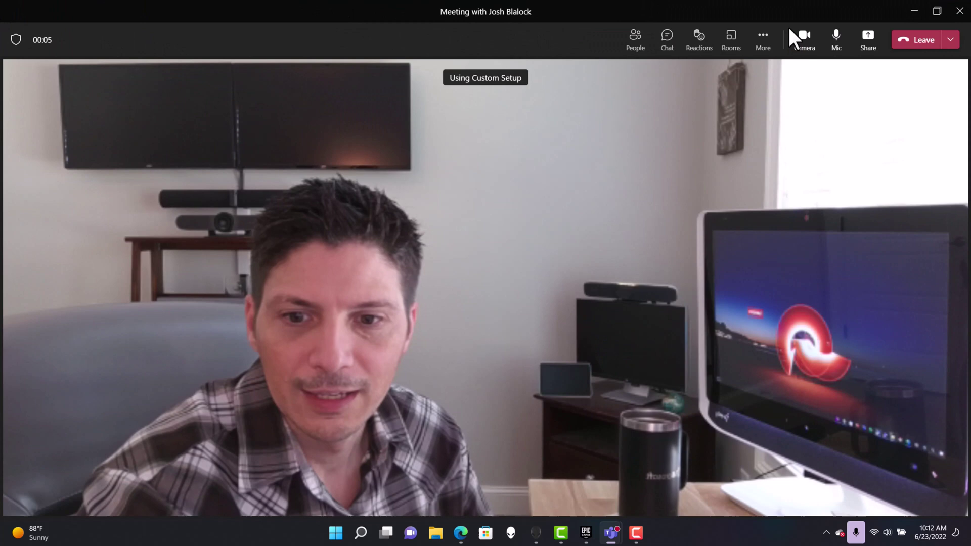